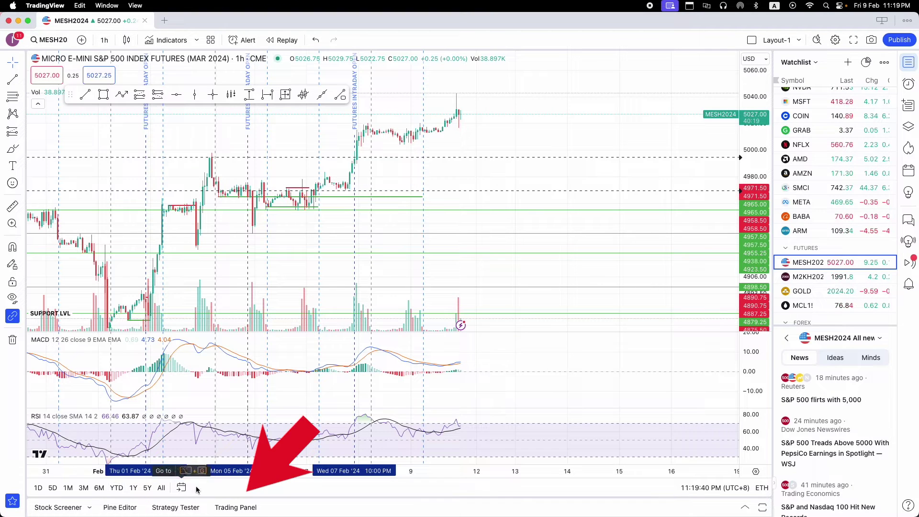
Open the trading panel below the chart and show the full list of supported brokers
click(236, 507)
scroll(527, 452, down, 3)
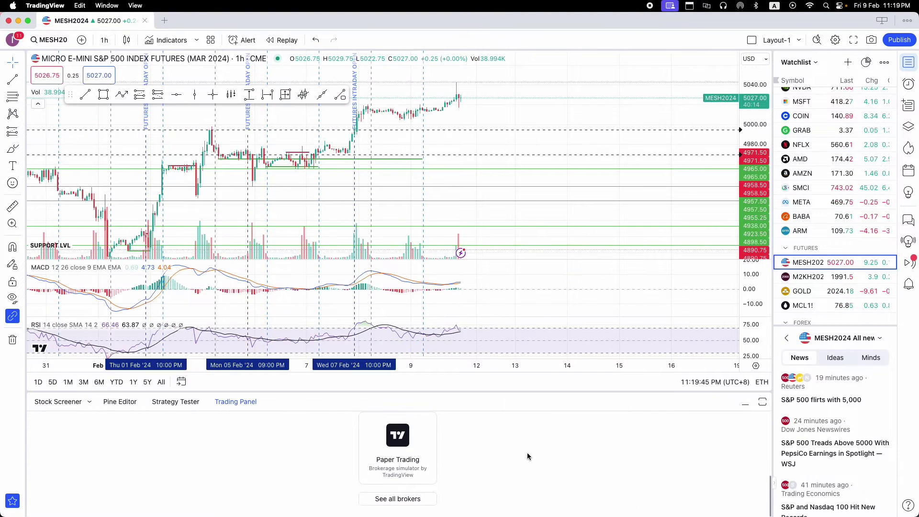
click(412, 499)
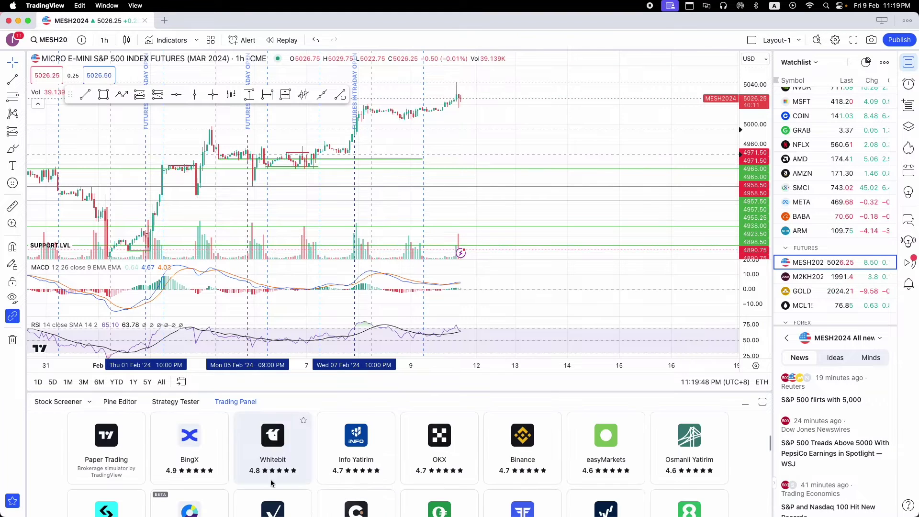
scroll(659, 427, down, 5)
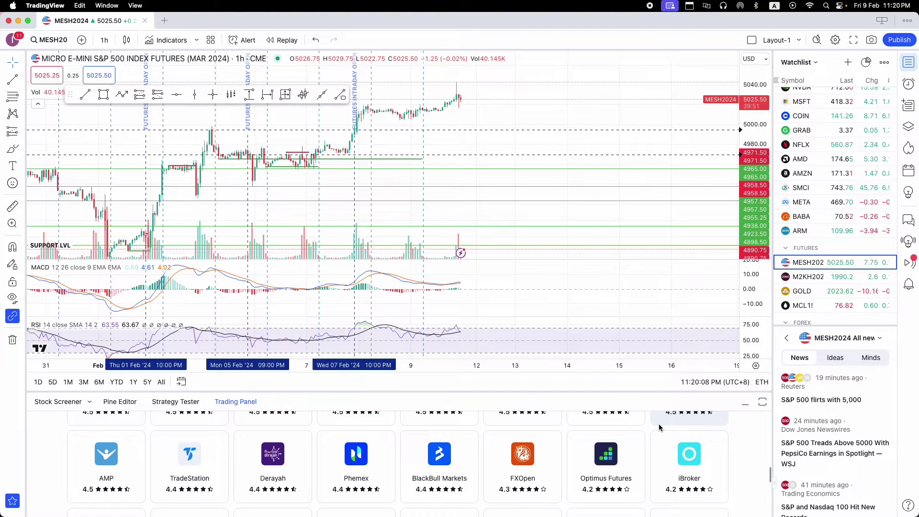
Browse the broker grid with ratings and maximize the panel to fill the workspace
scroll(659, 427, down, 10)
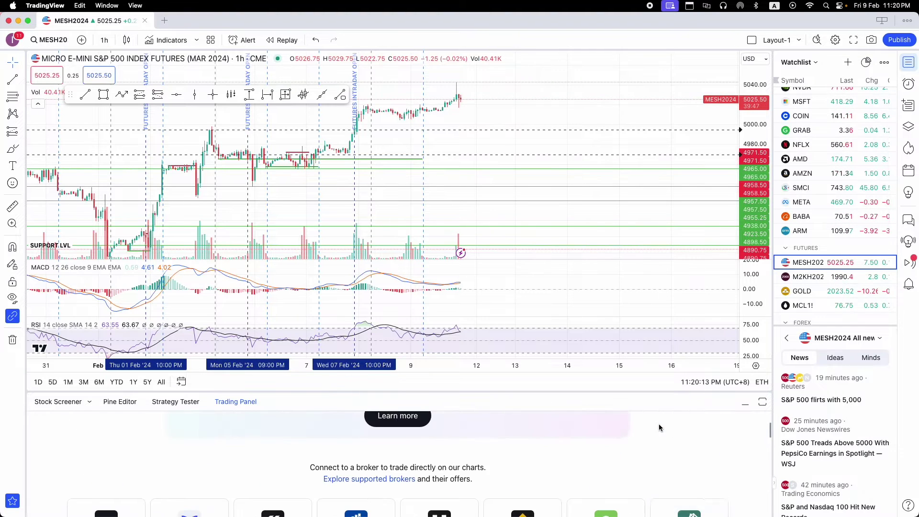
scroll(660, 428, down, 3)
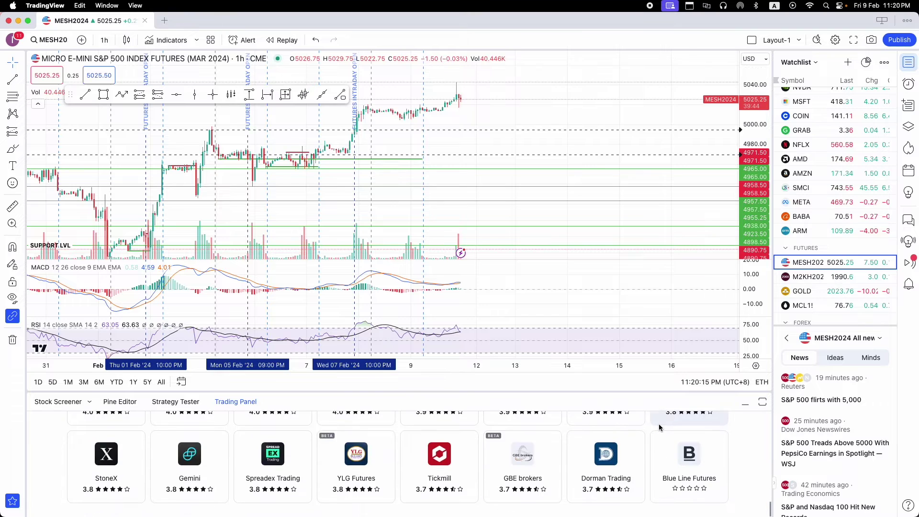
scroll(658, 427, up, 10)
scroll(658, 427, down, 5)
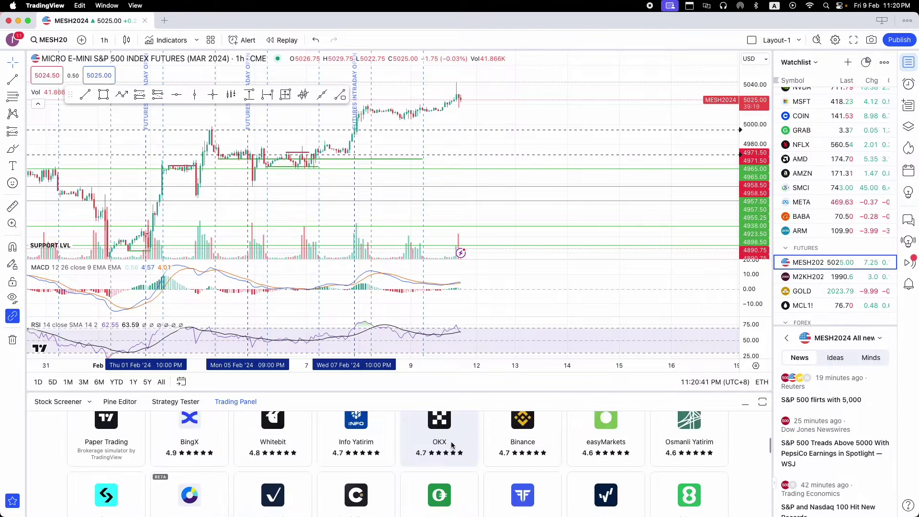
scroll(452, 445, down, 3)
scroll(452, 445, up, 4)
scroll(451, 446, up, 3)
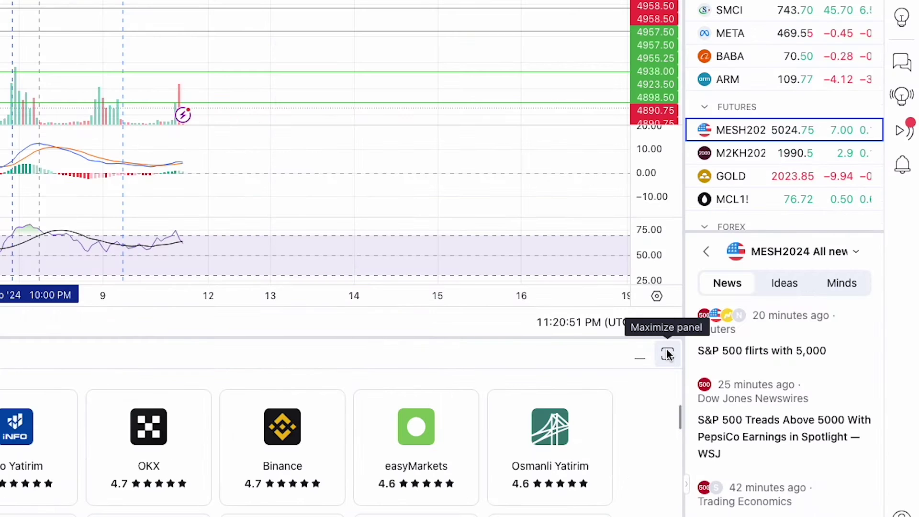
click(762, 404)
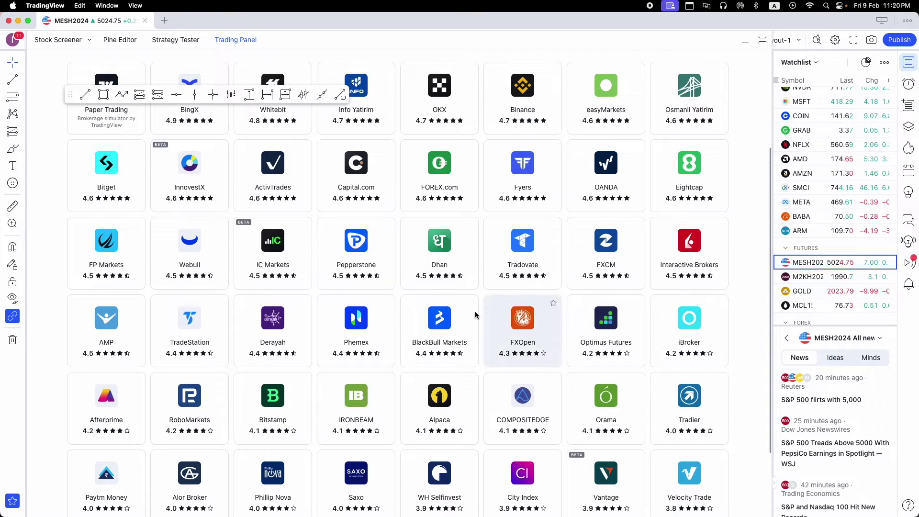
Start connecting the TradeStation broker and choose a Live connection
click(208, 329)
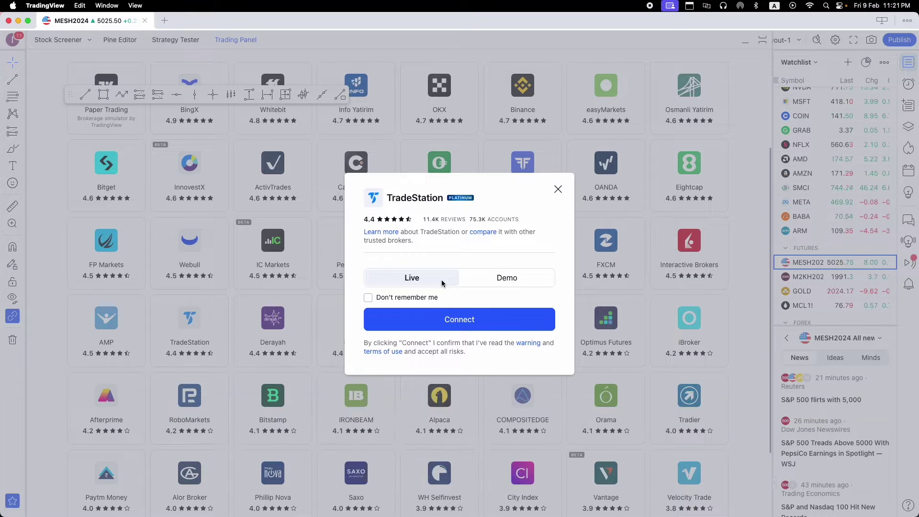
click(453, 319)
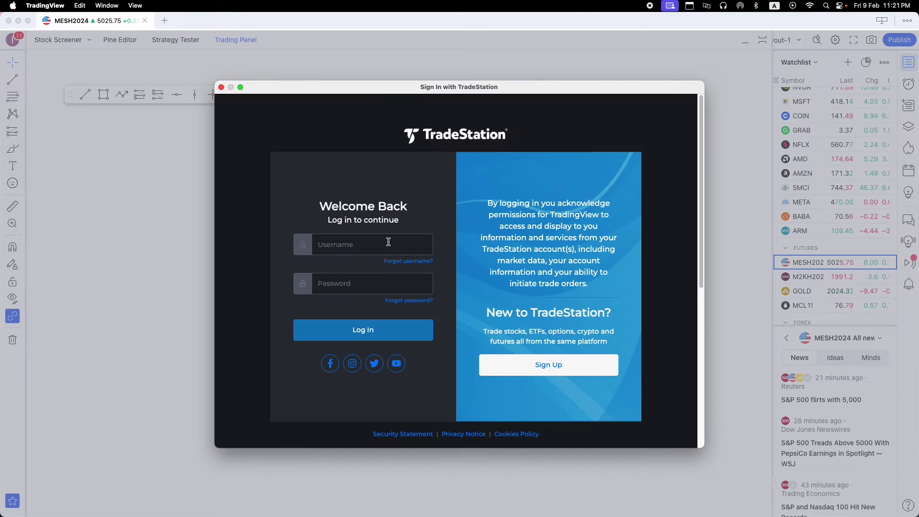
Enter the TradeStation account username and password and log in
click(389, 242)
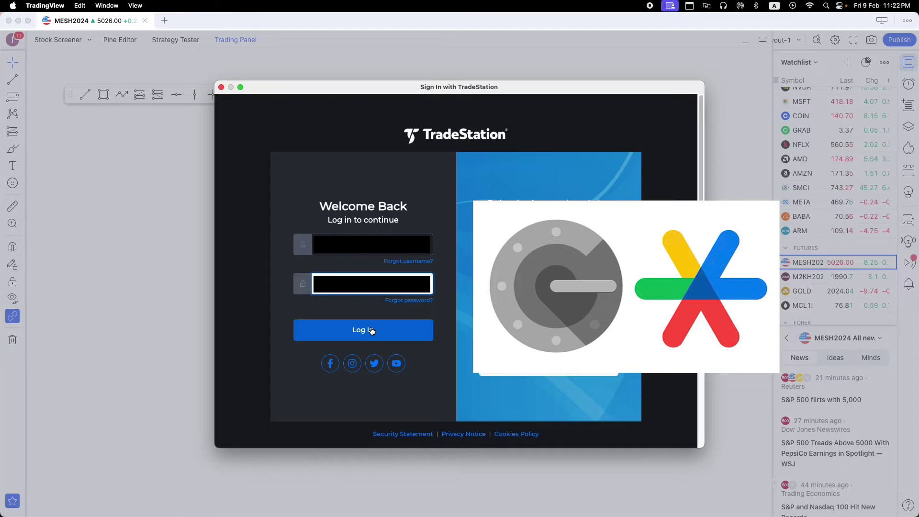
click(371, 330)
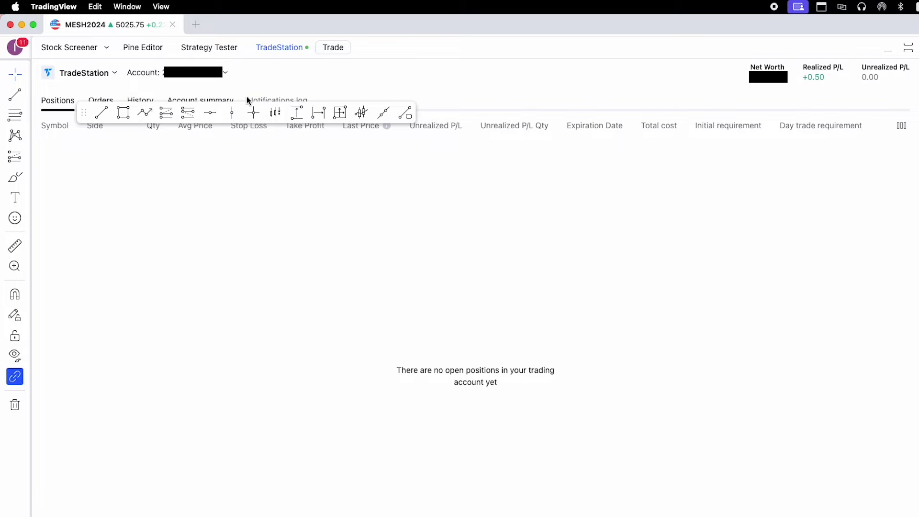
Select a TradeStation trading account from the Account dropdown
click(225, 82)
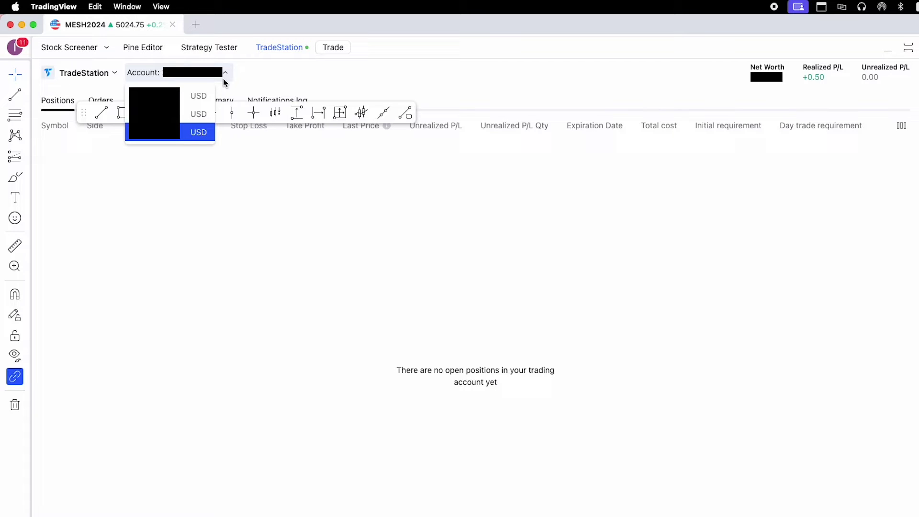
click(223, 76)
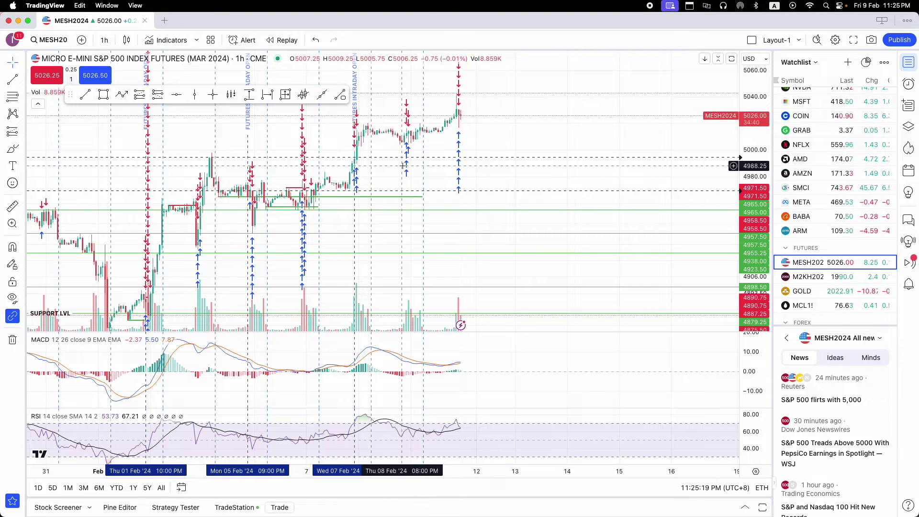
Enable Executions on the Chart settings Trading tab, leaving execution labels off
right_click(508, 133)
click(570, 367)
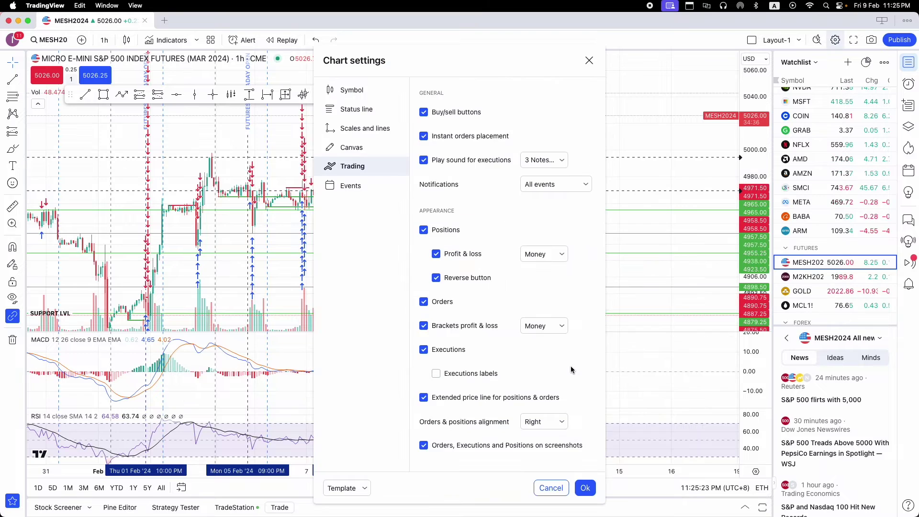
click(457, 351)
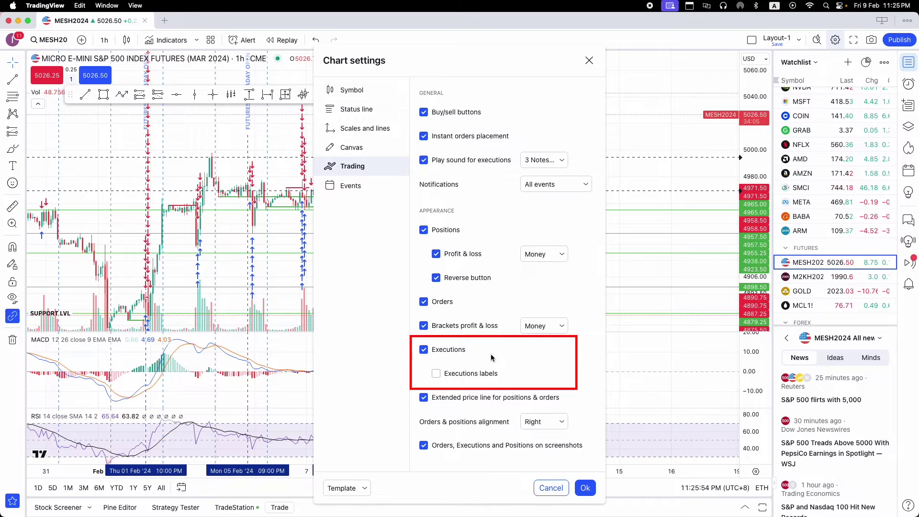
click(479, 372)
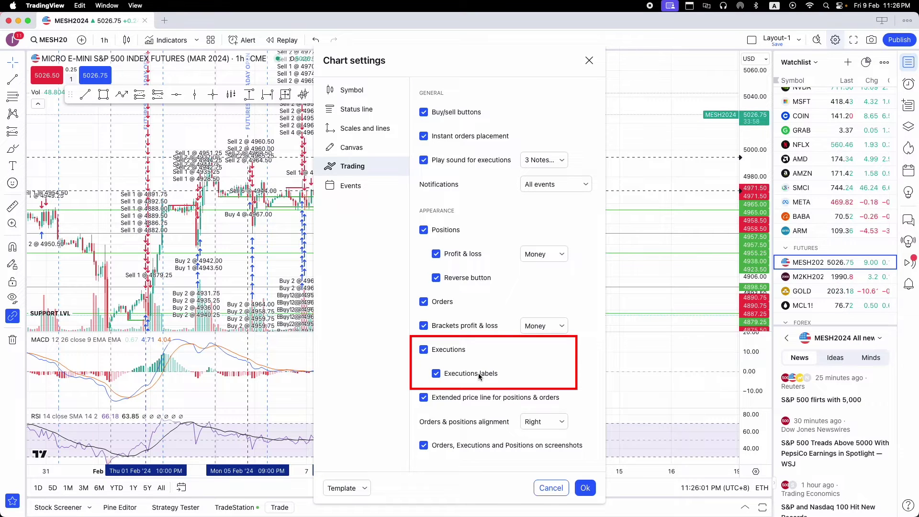
click(479, 375)
click(585, 488)
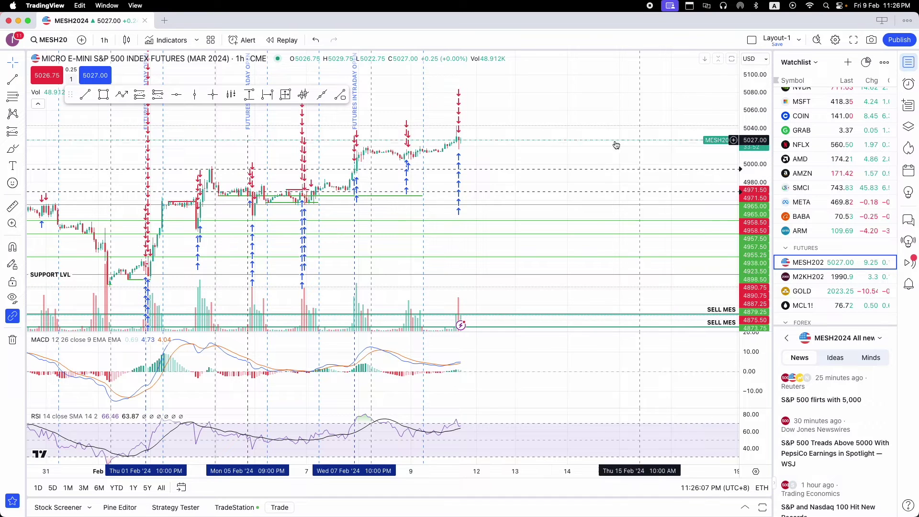
Dismiss the 5042.25 order options and open the TradeStation DOM with quantity 1
scroll(618, 139, left, 2)
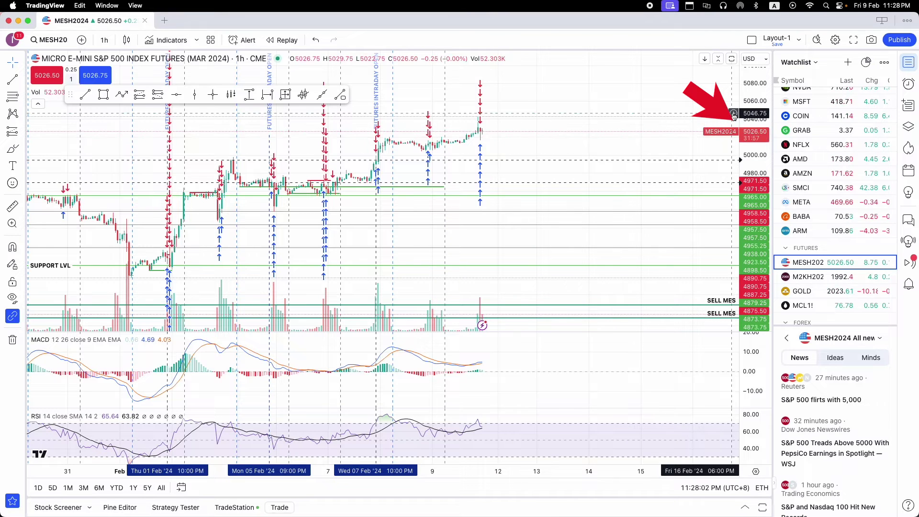
click(734, 118)
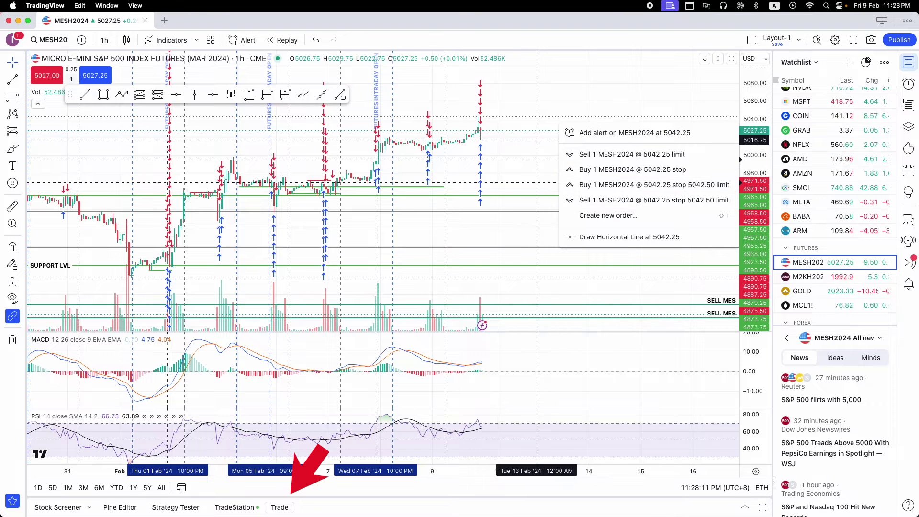
click(537, 139)
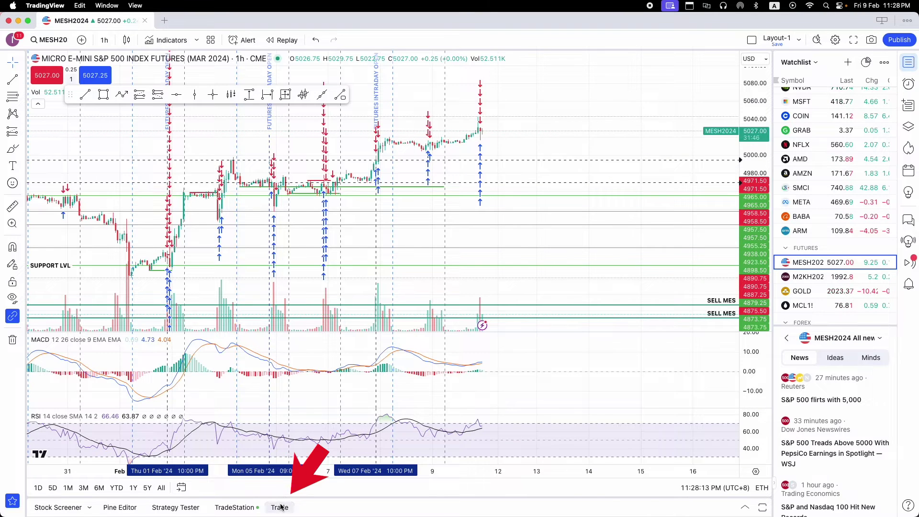
click(279, 507)
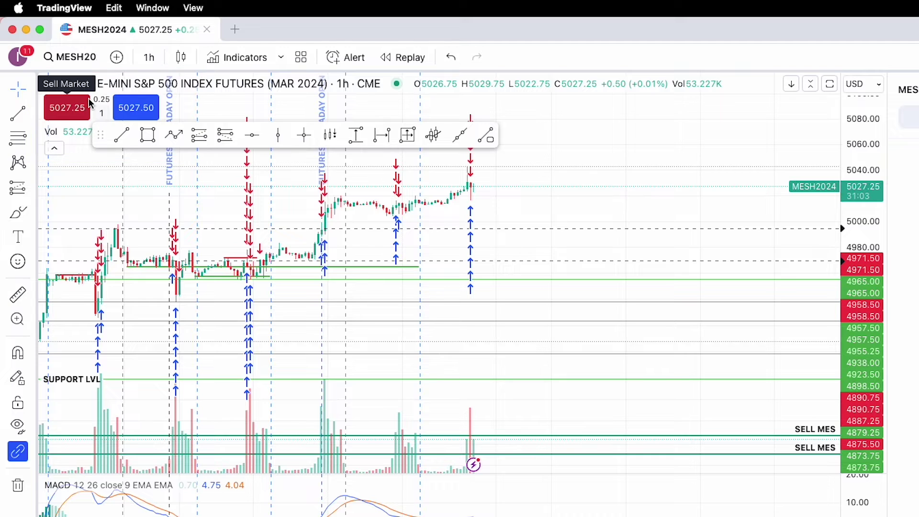
click(102, 115)
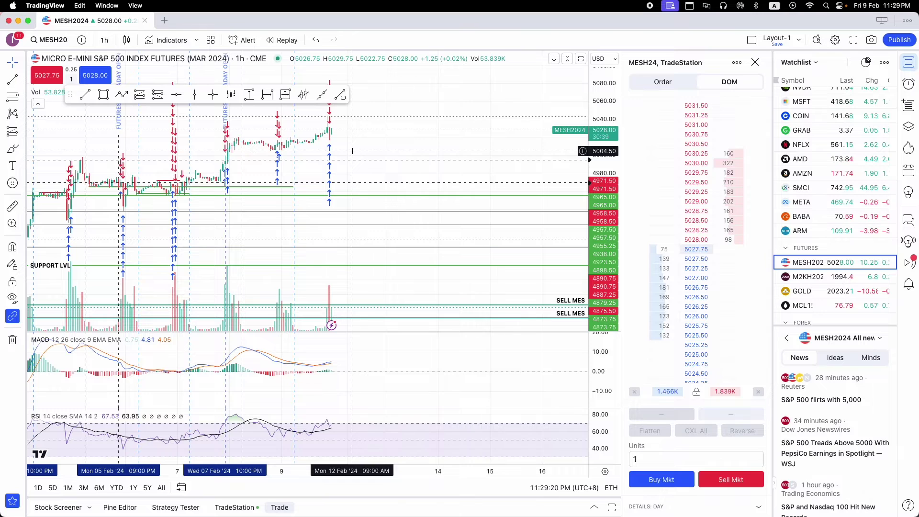
Close the DOM and switch the chart interval from 1h to 5 minutes
click(755, 62)
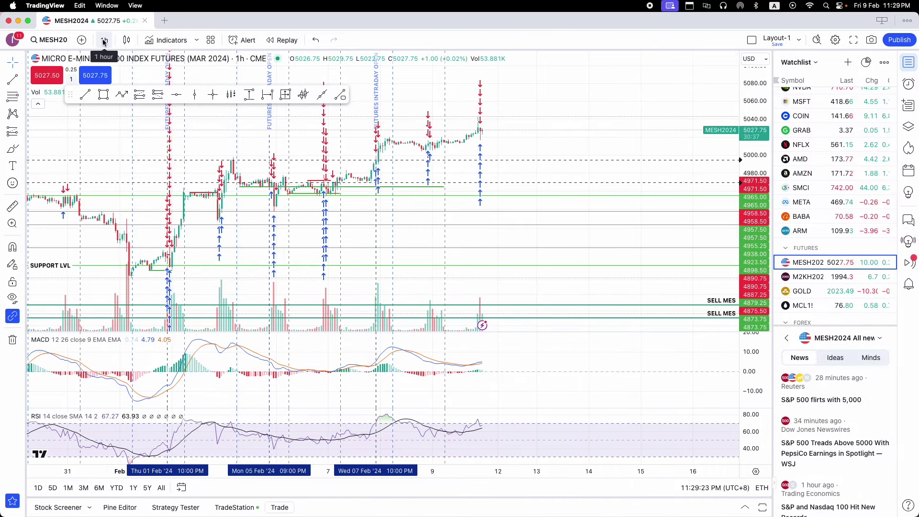
click(104, 42)
click(119, 120)
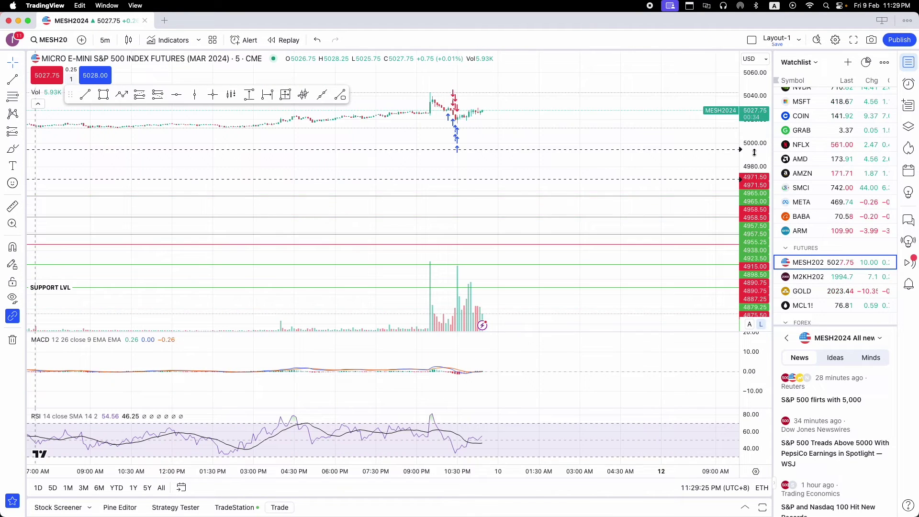
Stretch the price and MACD scales, then reopen the TradeStation DOM
drag(754, 152, 743, 90)
drag(581, 90, 589, 146)
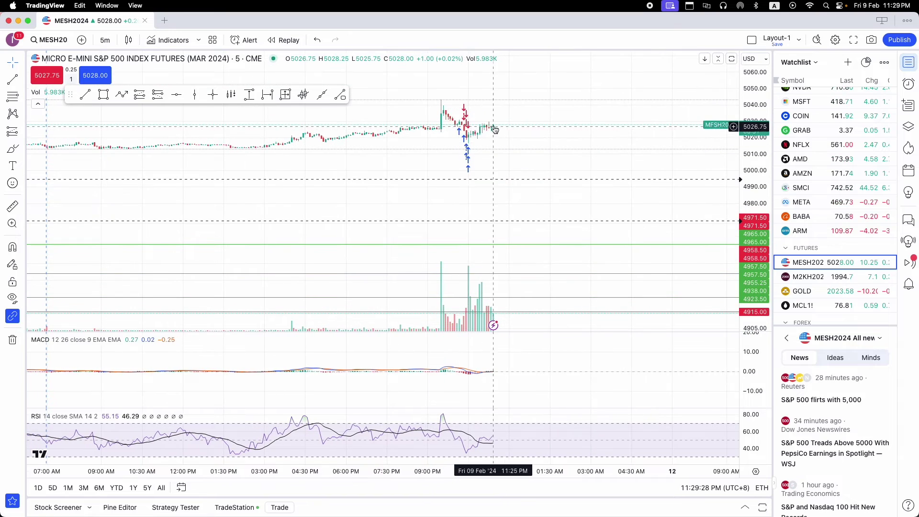
drag(750, 383, 750, 363)
drag(576, 377, 575, 367)
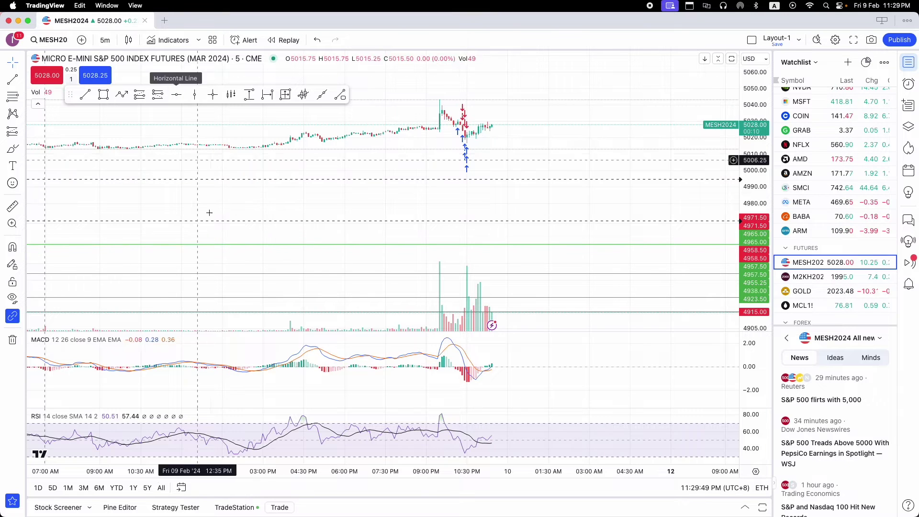
click(281, 508)
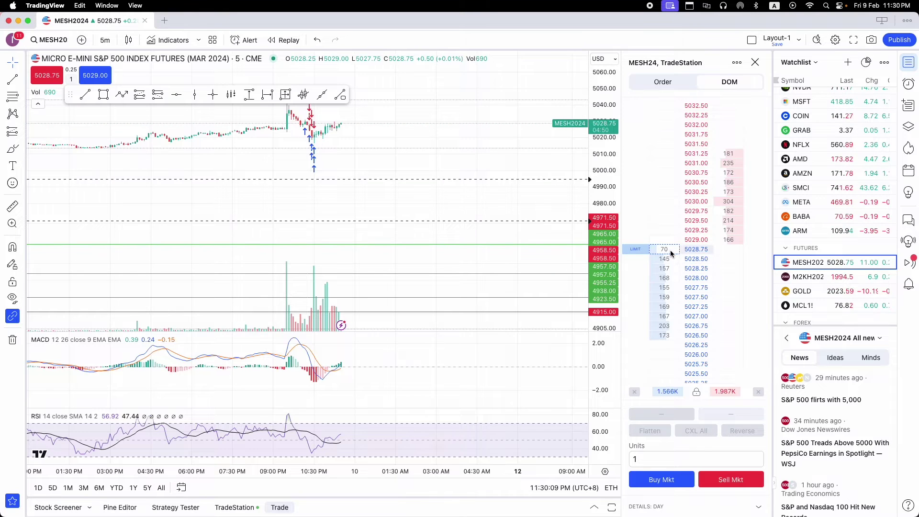
Buy one MES contract and attach bracket orders, moving the stop-loss to 5026.75
click(670, 250)
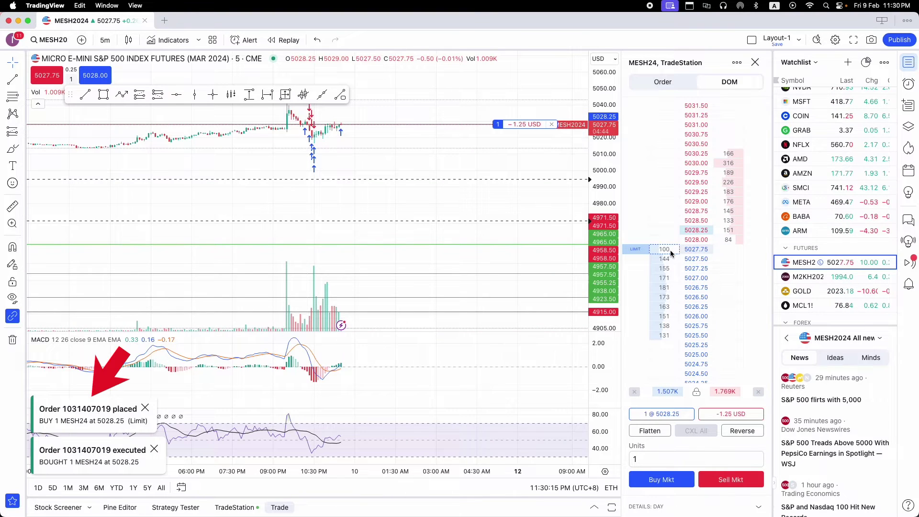
click(756, 62)
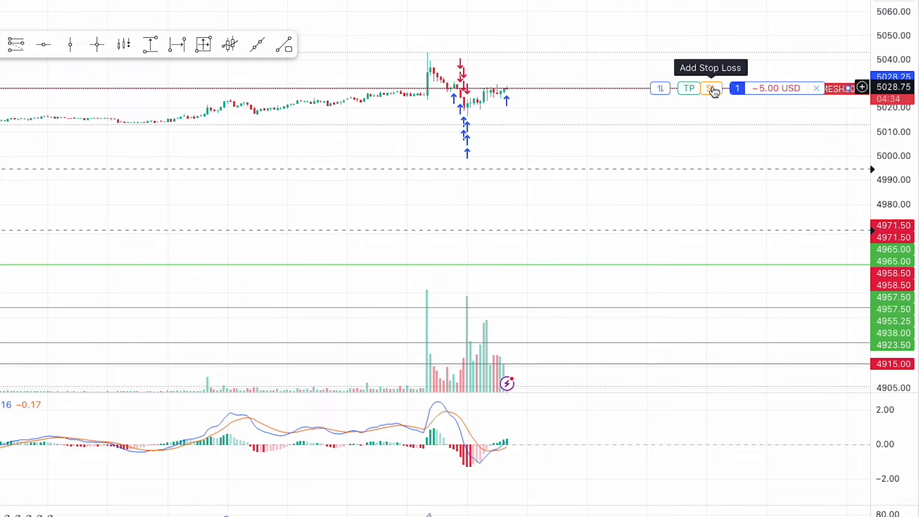
click(713, 90)
drag(716, 100, 717, 98)
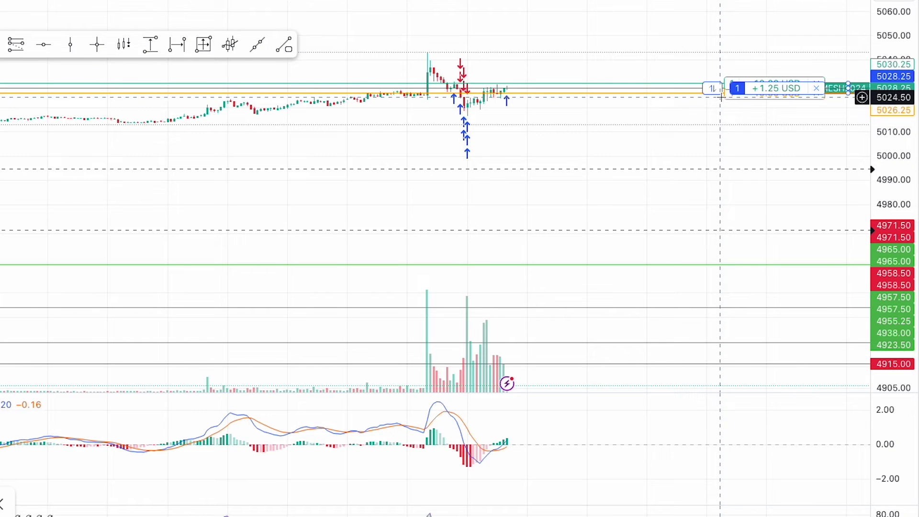
drag(782, 120, 701, 128)
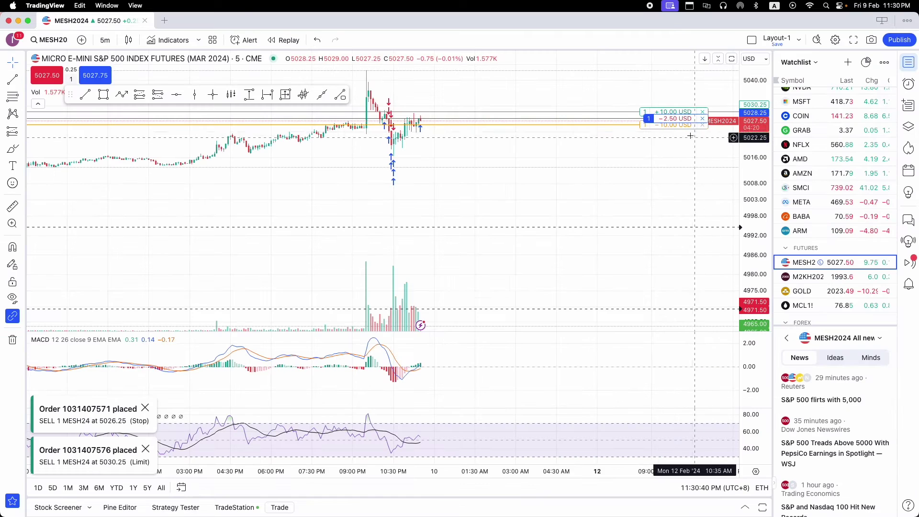
drag(669, 128, 681, 127)
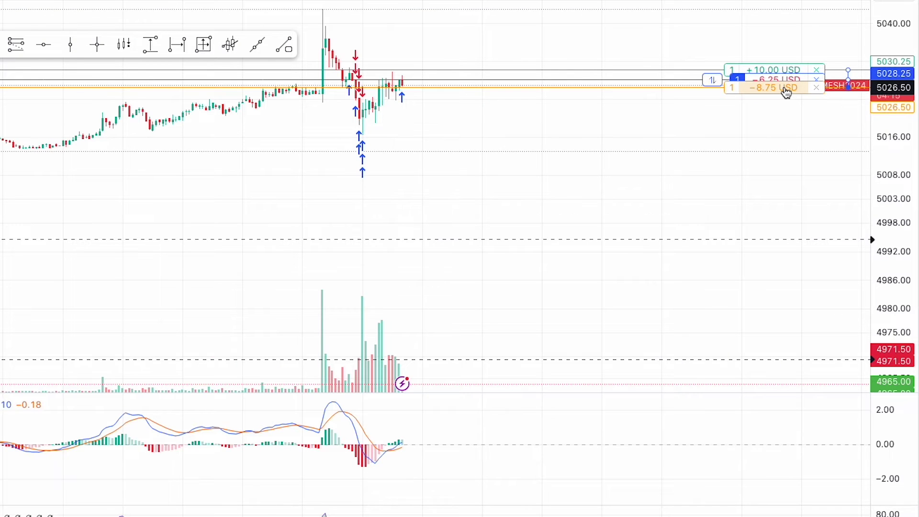
drag(787, 92, 787, 90)
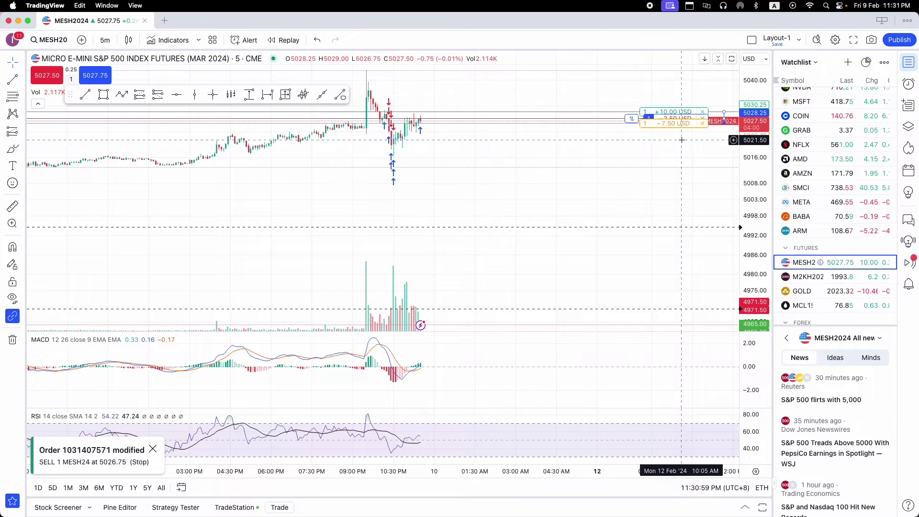
Zoom the price scale and lower the take-profit to 5029.25 for +5.00 USD
drag(756, 151, 755, 136)
drag(698, 122, 696, 155)
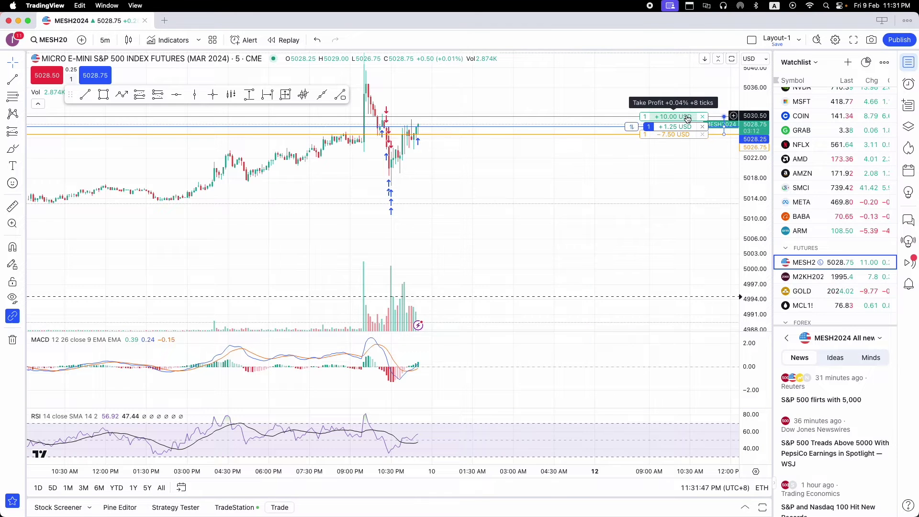
drag(687, 119, 689, 164)
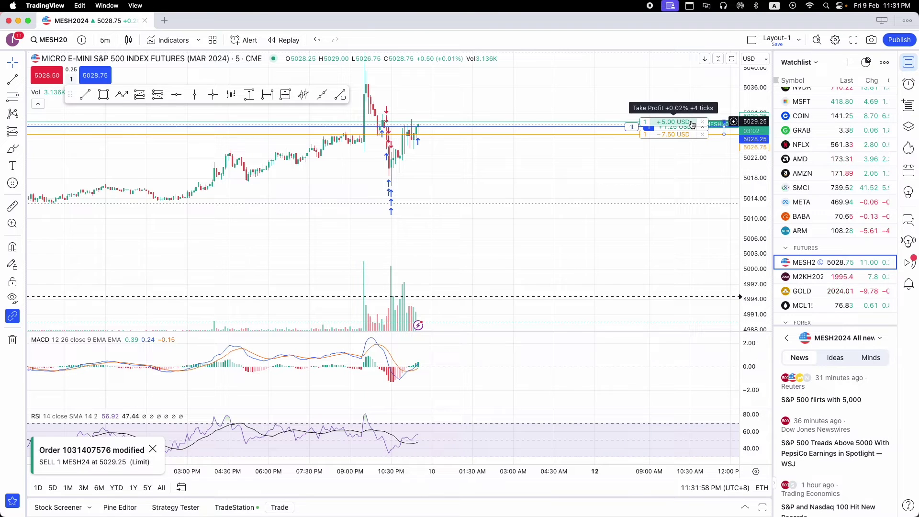
mouse_move(690, 122)
mouse_down()
mouse_move(692, 82)
mouse_move(694, 125)
mouse_up()
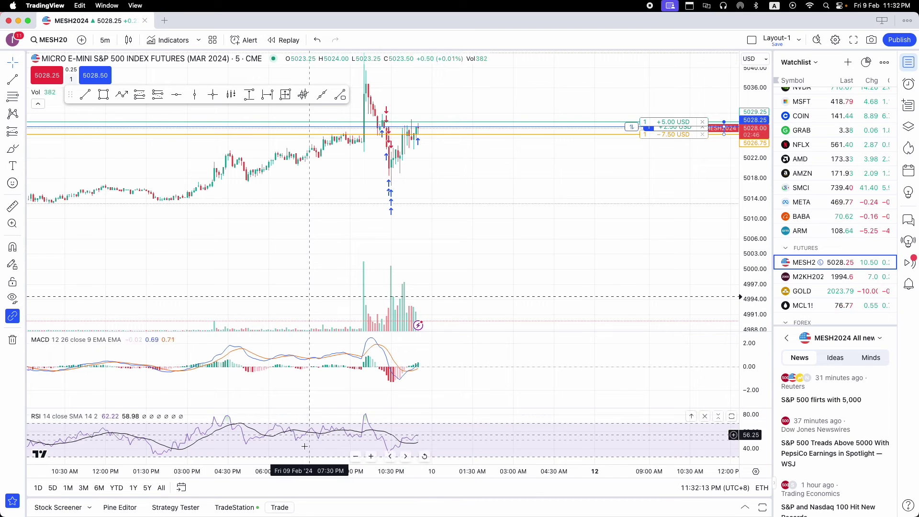
Reverse the long into a one-contract short and set its take-profit at 5028.00
click(281, 508)
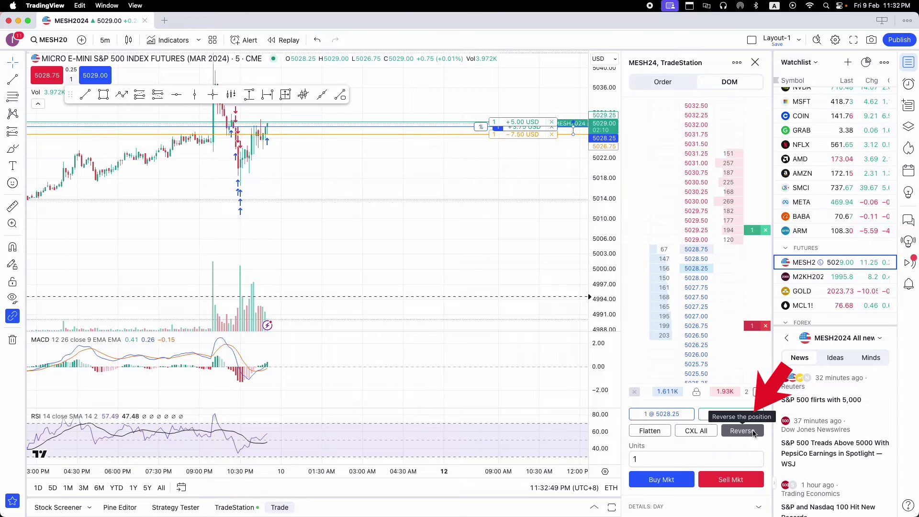
click(742, 431)
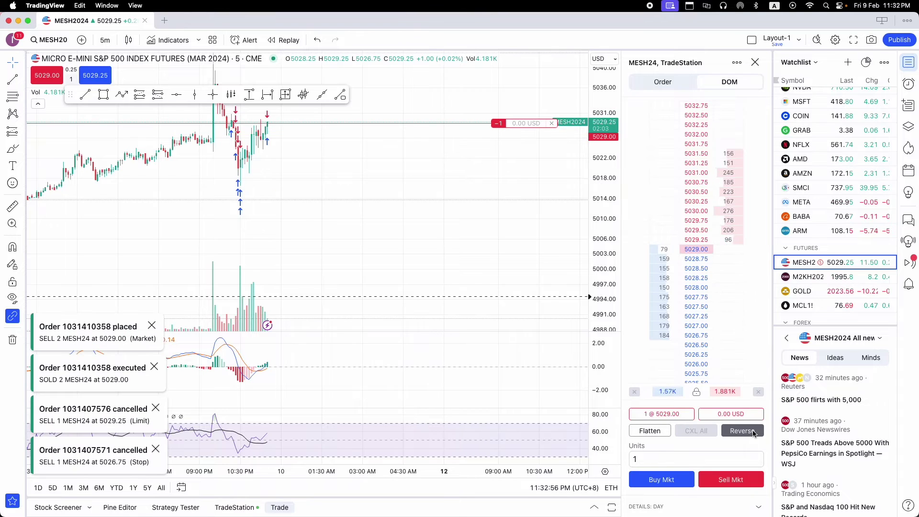
mouse_move(521, 122)
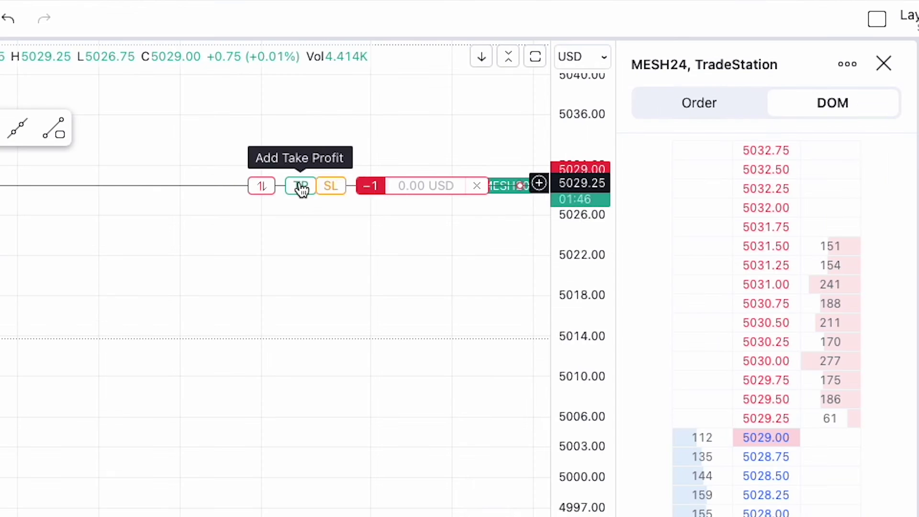
drag(463, 123, 463, 132)
drag(301, 203, 299, 194)
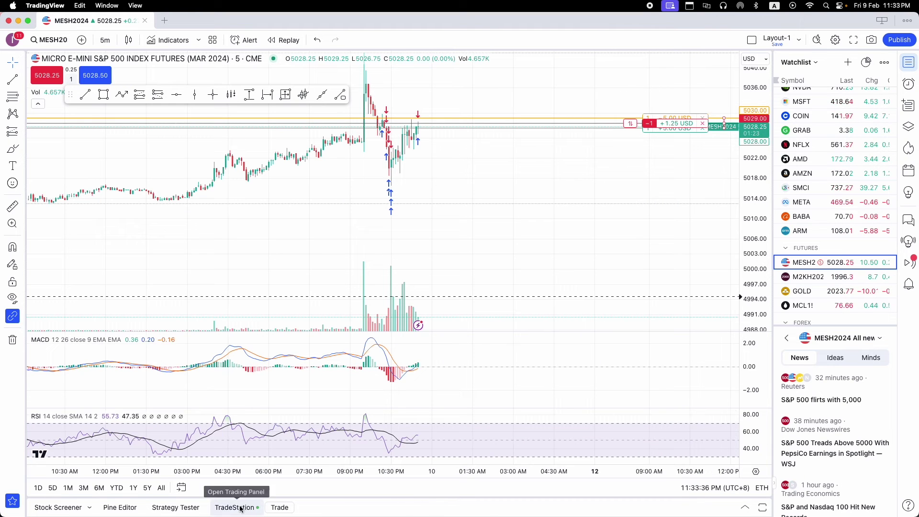
click(235, 508)
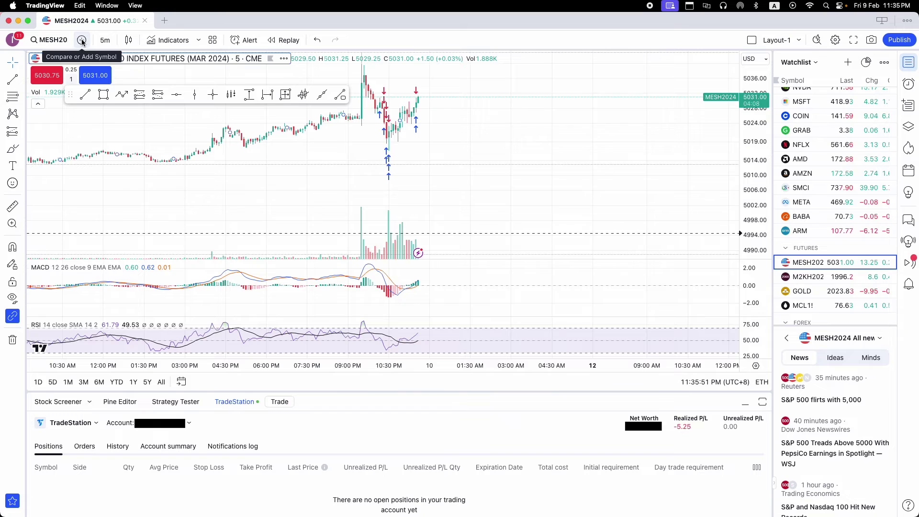
Open the Compare symbol dialog for the MESH2024 chart
click(122, 59)
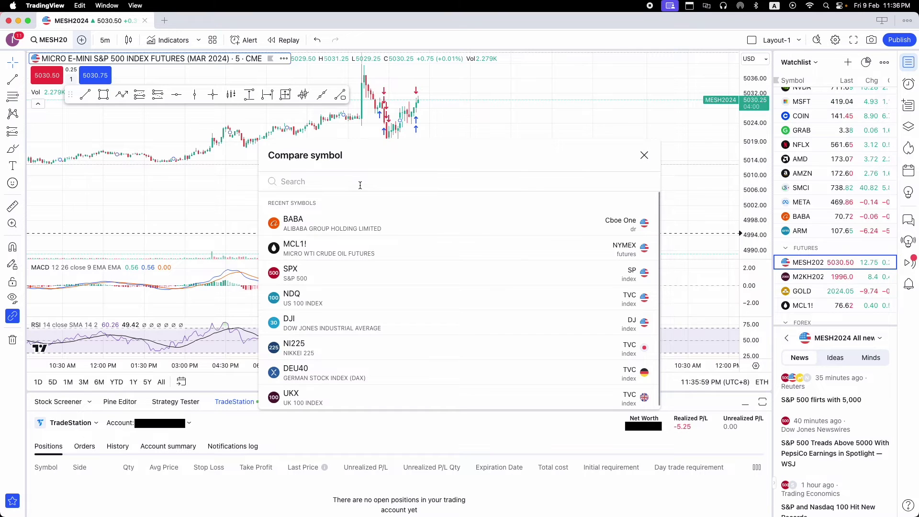
Search the compare dialog for 'MESH', filter to Futures, and expand MES to list its contract months
text(MESH)
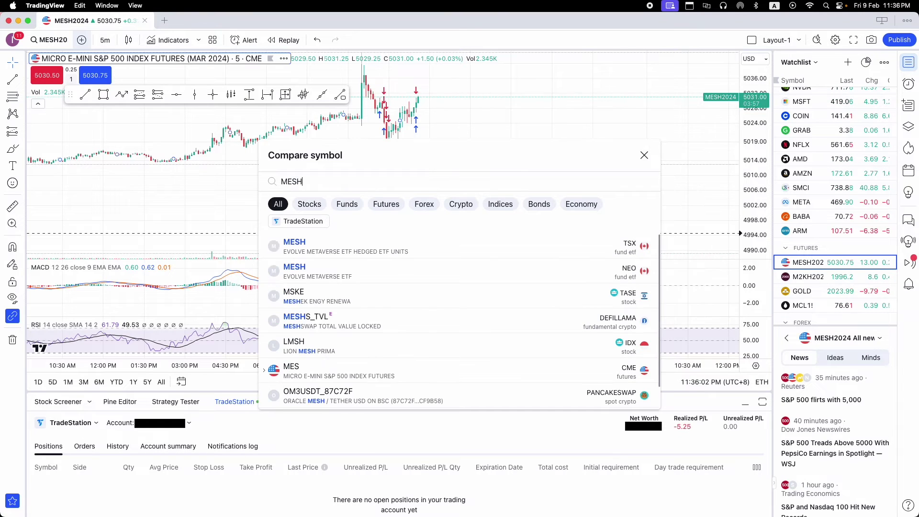
click(383, 206)
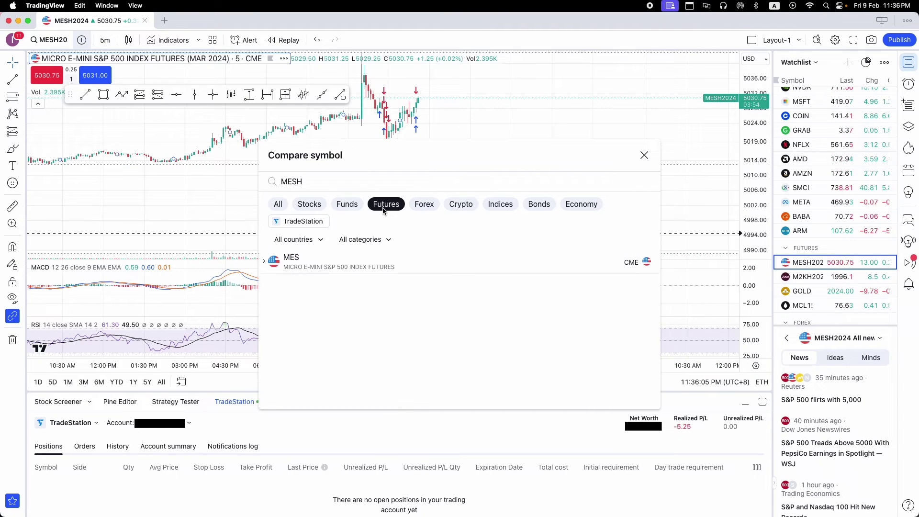
click(264, 263)
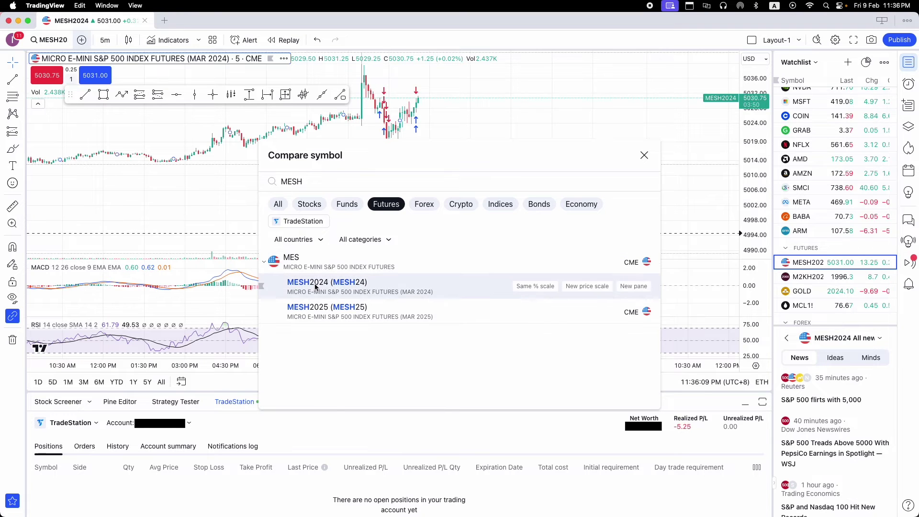